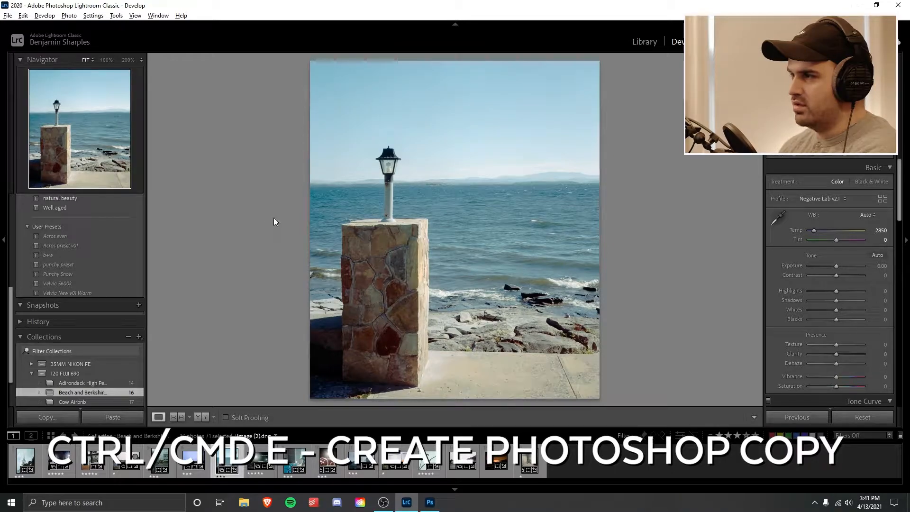
- Open a copy of the lamp-post seaside photo in Photoshop for editing
{"action": "key", "text": "ctrl+e"}
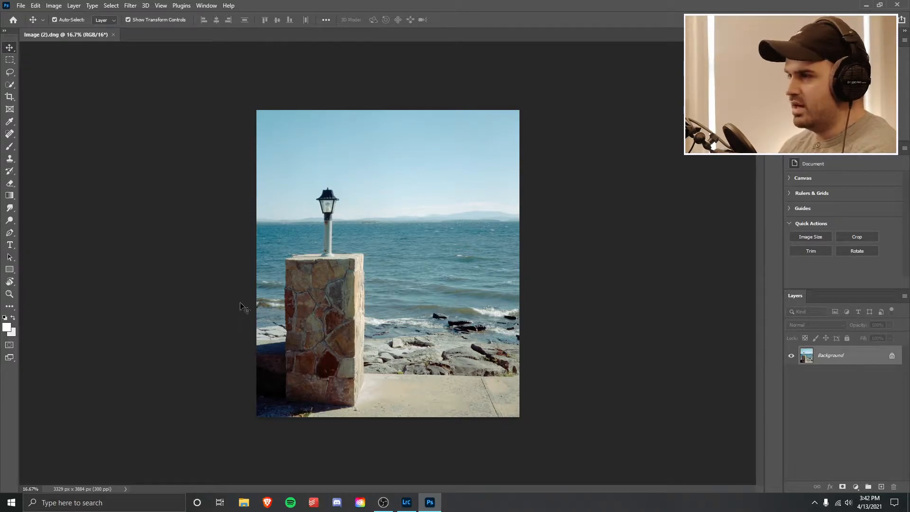
- Examine the water and stone pillar at up to 100% magnification to judge the photo's sharpness and detail
{"action": "key", "text": "ctrl+plus"}
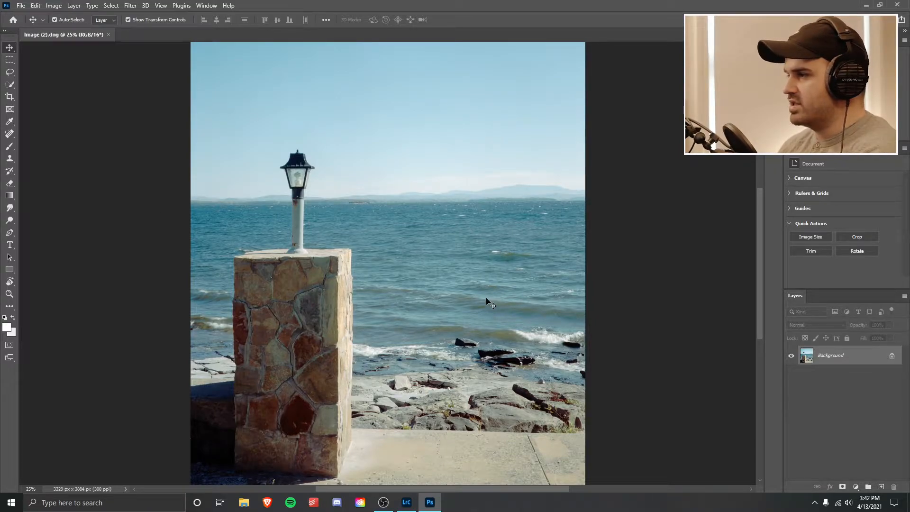
{"action": "key", "text": "ctrl+plus"}
{"action": "key", "text": "ctrl+plus"}
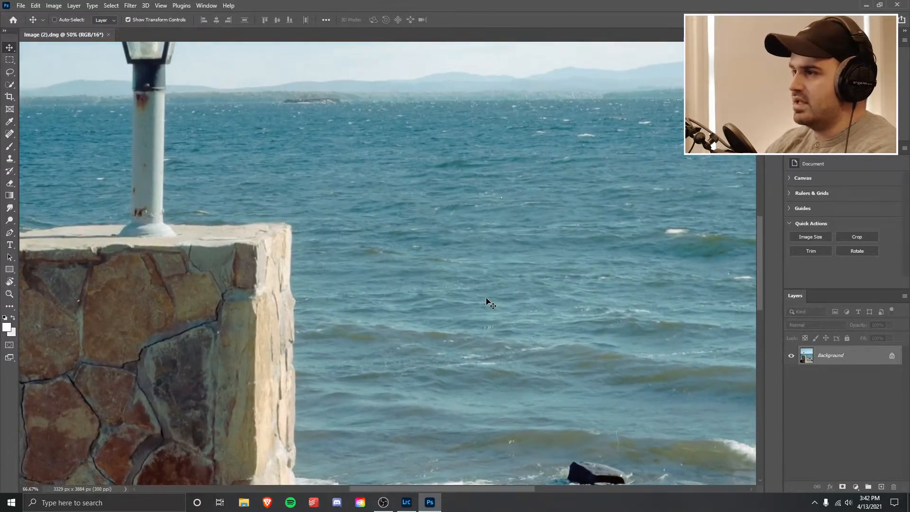
{"action": "key", "text": "ctrl+plus"}
{"action": "key", "text": "ctrl+plus"}
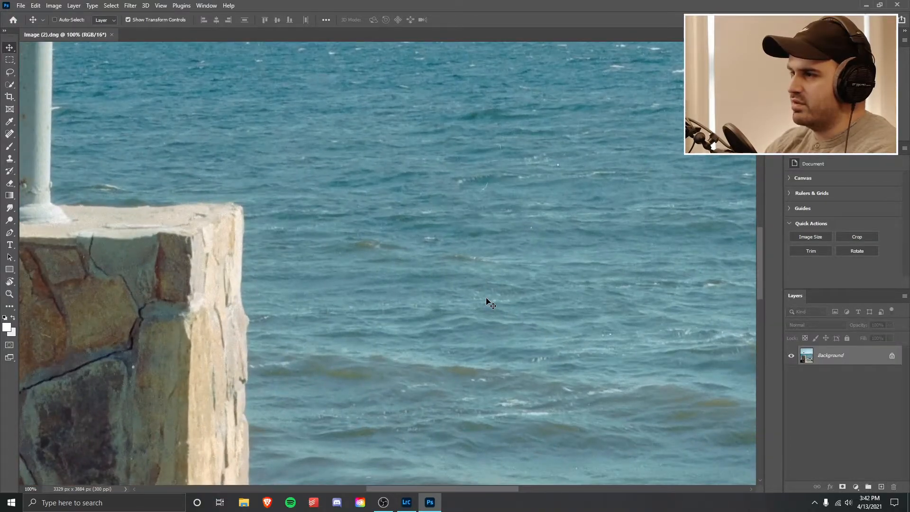
{"action": "key", "text": "ctrl+minus"}
{"action": "key", "text": "ctrl+minus"}
{"action": "key", "text": "ctrl+minus"}
{"action": "key", "text": "ctrl+minus"}
{"action": "key", "text": "ctrl+minus"}
{"action": "key", "text": "ctrl+minus"}
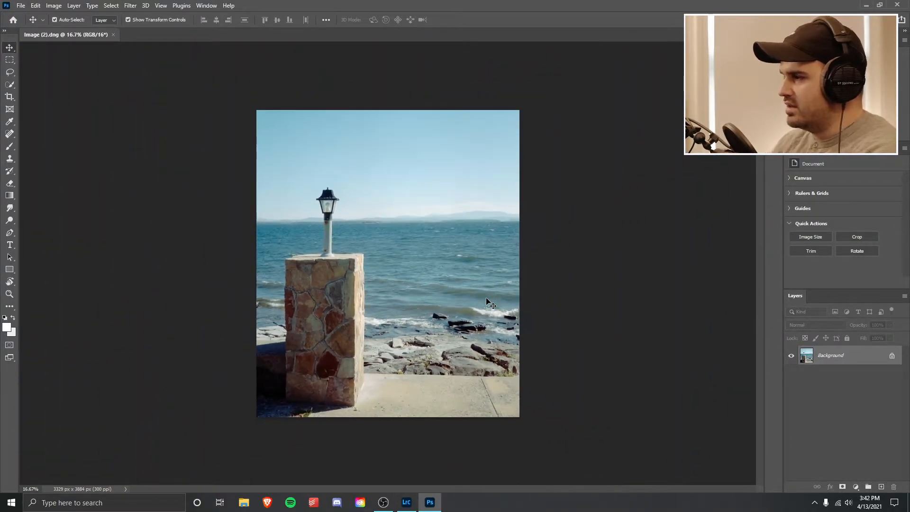
{"action": "key", "text": "ctrl+plus"}
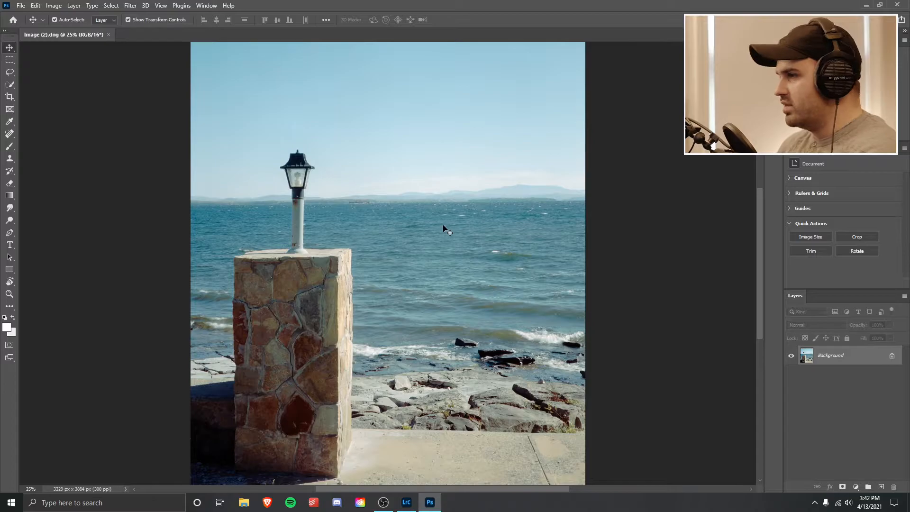
- Duplicate the Background layer as Background copy, unlock the original background, and select the copy
{"action": "right_click", "coordinate": [830, 354]}
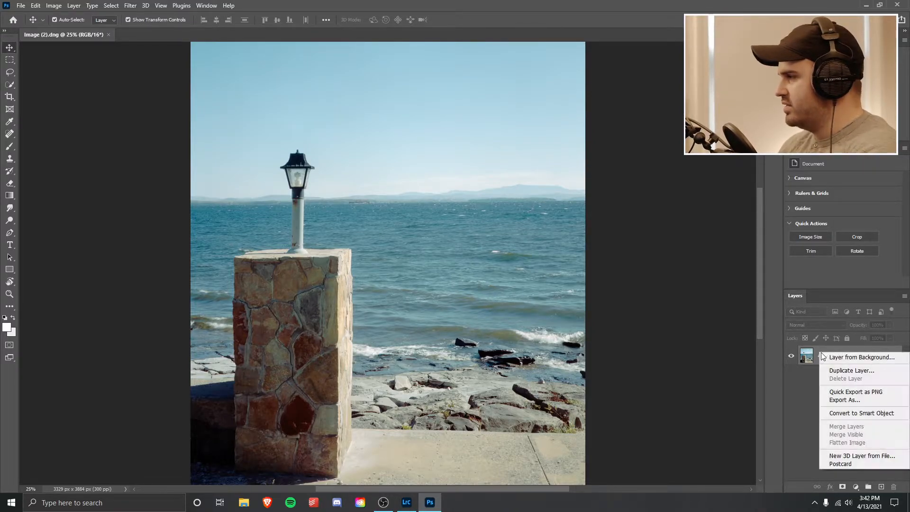
{"action": "left_click", "coordinate": [840, 371]}
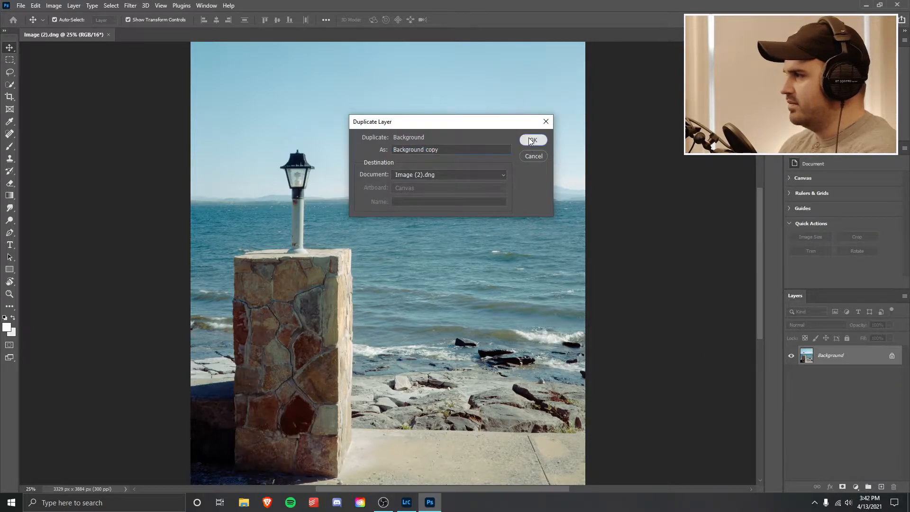
{"action": "left_click", "coordinate": [530, 141]}
{"action": "left_click", "coordinate": [891, 377]}
{"action": "left_click", "coordinate": [832, 361]}
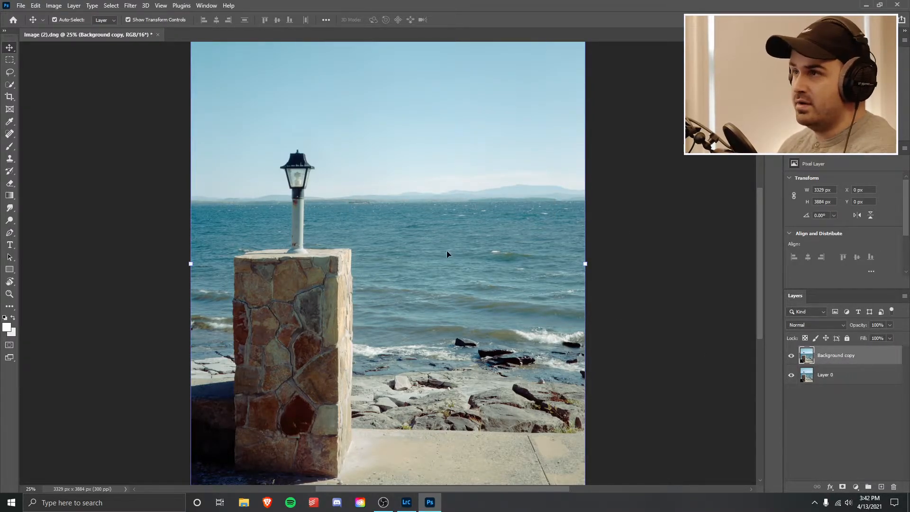
- Apply a High Pass filter with a 2-pixel radius to the Background copy layer
{"action": "left_click", "coordinate": [131, 5]}
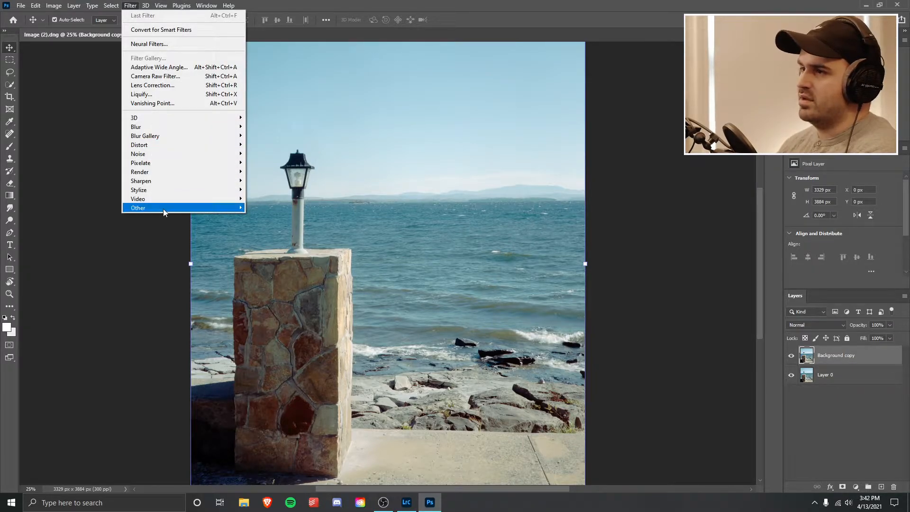
{"action": "mouse_move", "coordinate": [164, 212]}
{"action": "left_click", "coordinate": [263, 217]}
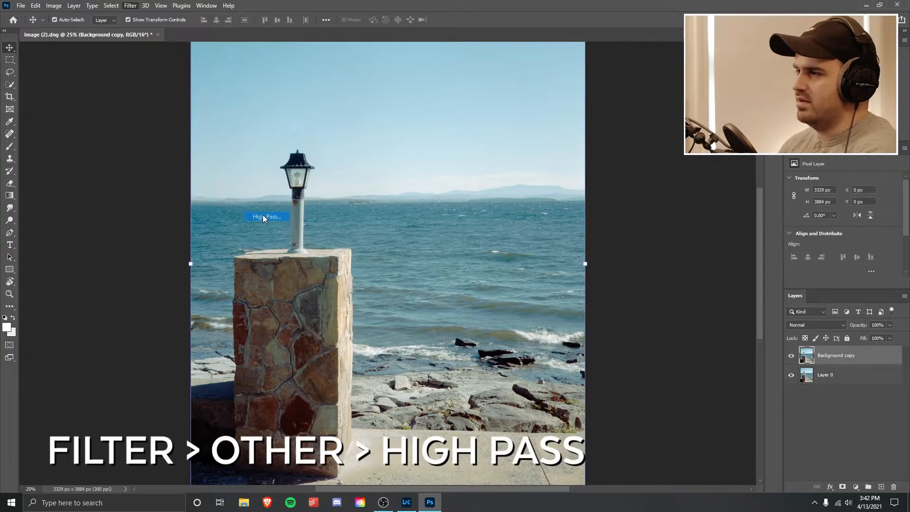
{"action": "left_click_drag", "start_coordinate": [431, 111], "coordinate": [510, 115]}
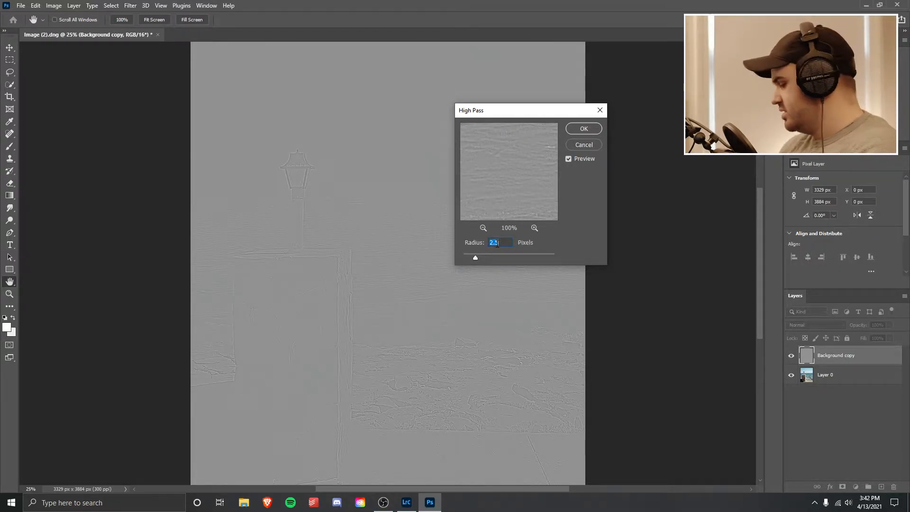
{"action": "type", "text": "2"}
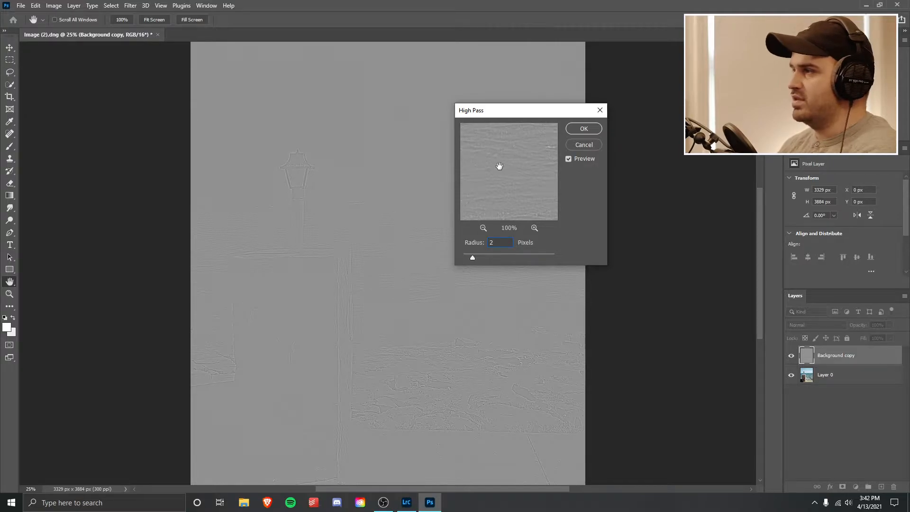
{"action": "left_click", "coordinate": [587, 128]}
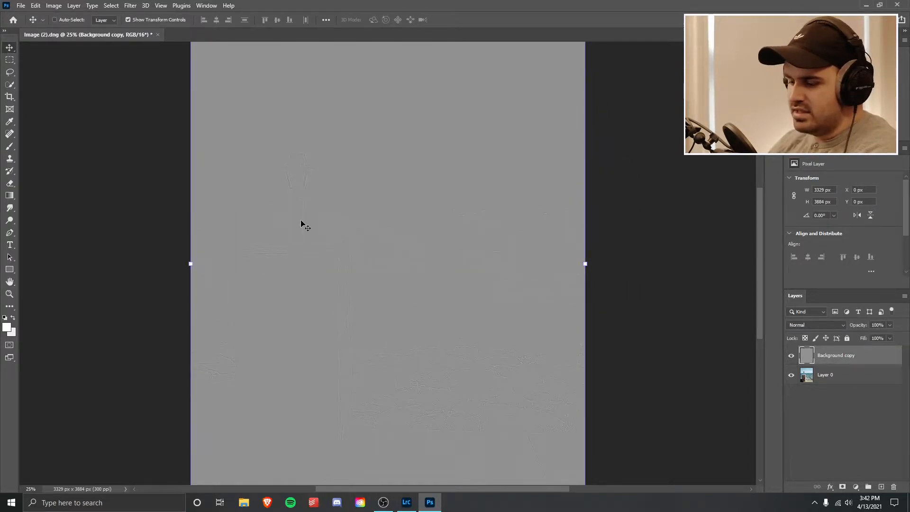
- Set the blend mode of the high-pass Background copy layer to Overlay and deselect the layer
{"action": "key", "text": "ctrl+plus"}
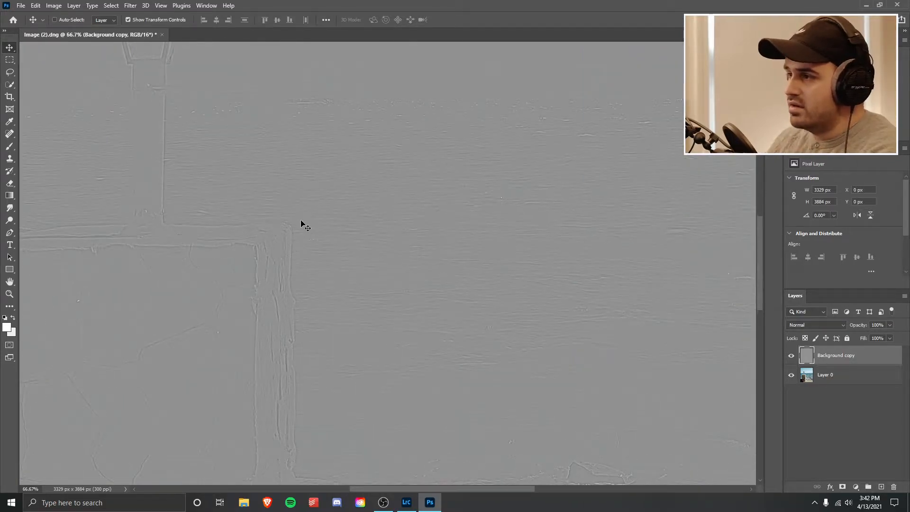
{"action": "key", "text": "ctrl+minus"}
{"action": "key", "text": "ctrl+minus"}
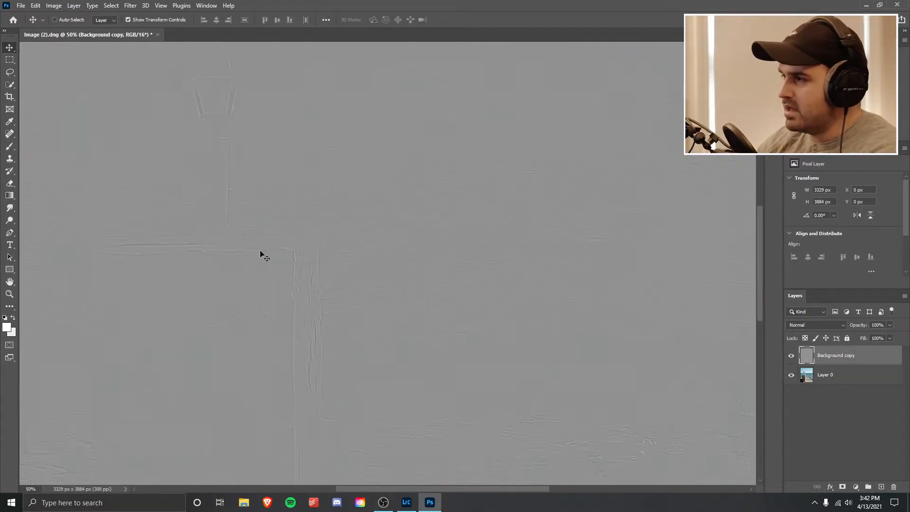
{"action": "key", "text": "ctrl+minus"}
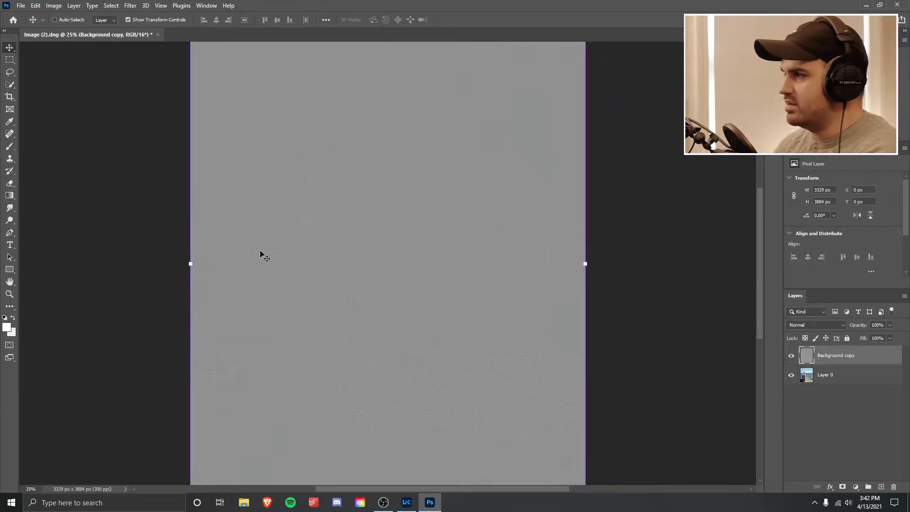
{"action": "left_click", "coordinate": [808, 325]}
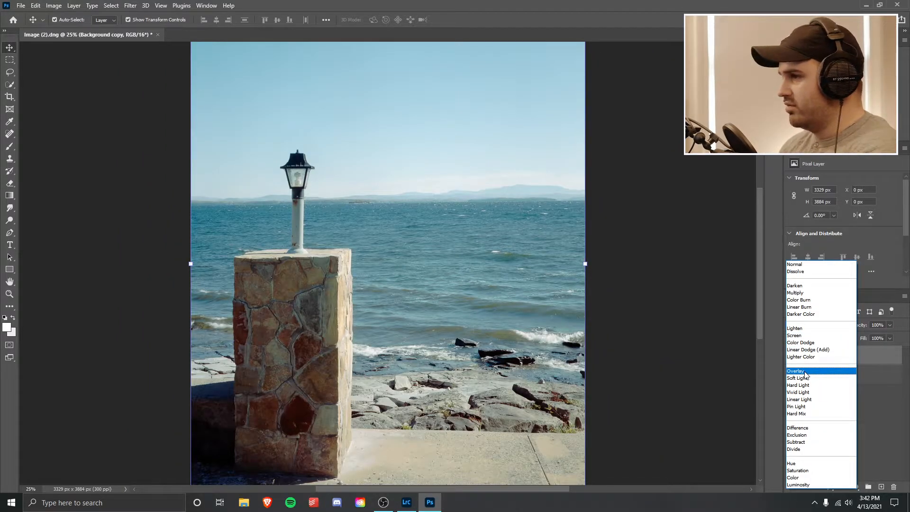
{"action": "left_click", "coordinate": [805, 372]}
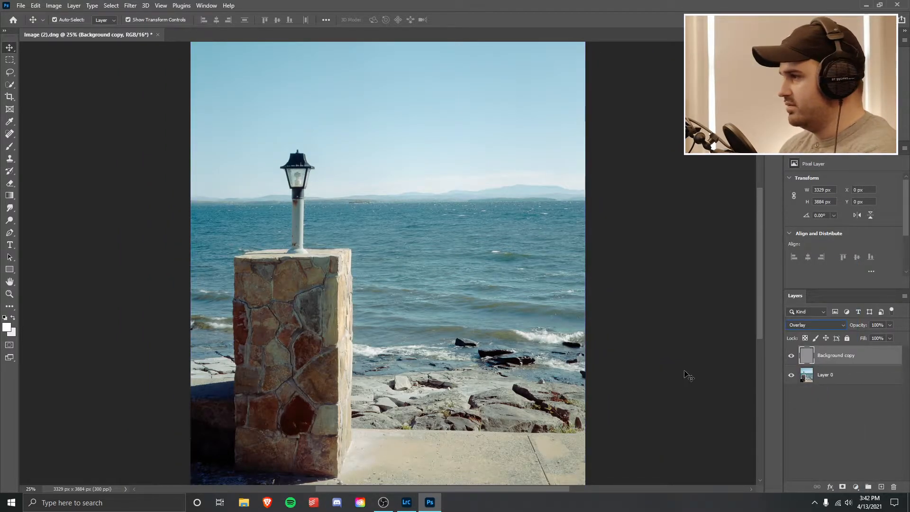
{"action": "left_click", "coordinate": [684, 375]}
- Inspect the high-pass sharpening up close, and delete the Background copy layer
{"action": "key", "text": "ctrl+plus"}
{"action": "key", "text": "ctrl+plus"}
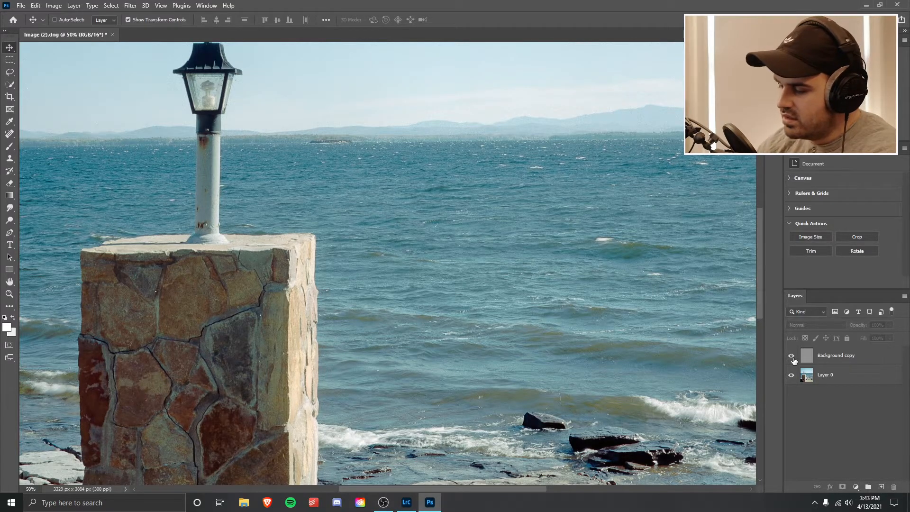
{"action": "key", "text": "ctrl+minus"}
{"action": "key", "text": "ctrl+minus"}
{"action": "key", "text": "ctrl+minus"}
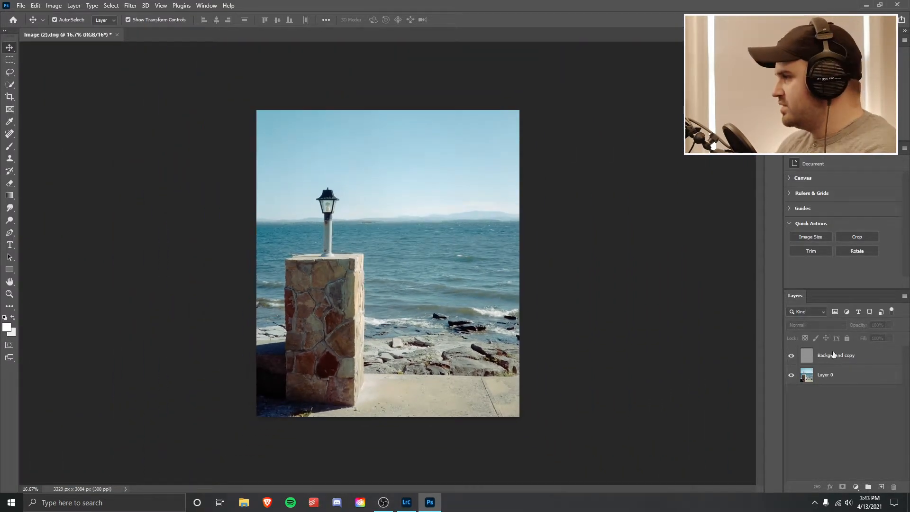
{"action": "left_click", "coordinate": [833, 355]}
{"action": "left_click", "coordinate": [895, 485]}
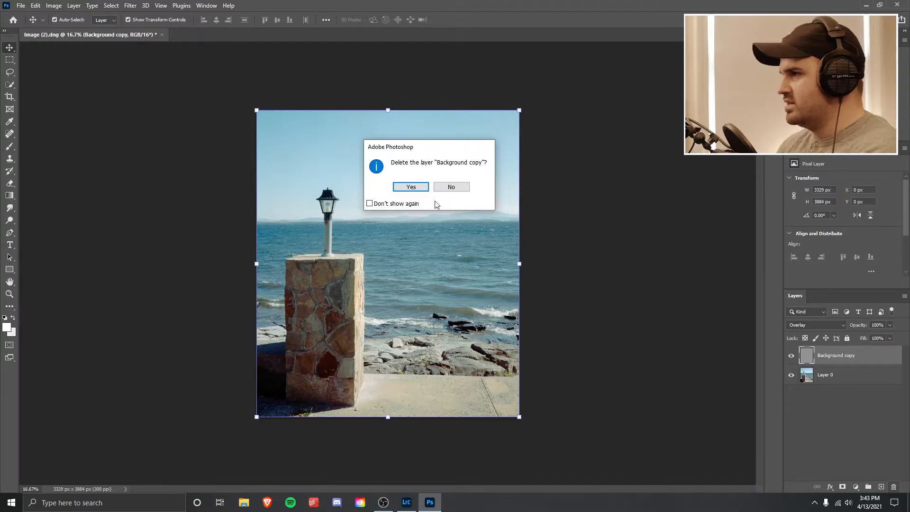
{"action": "left_click", "coordinate": [423, 190]}
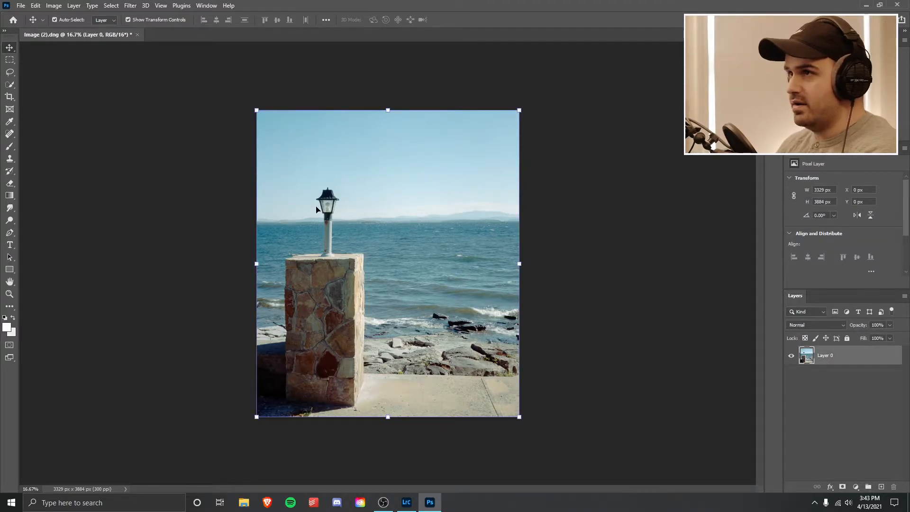
- Apply Smart Sharpen to Layer 0 with 100% amount, 1.0 px radius, 10% noise reduction and Lens Blur removal
{"action": "left_click", "coordinate": [131, 5]}
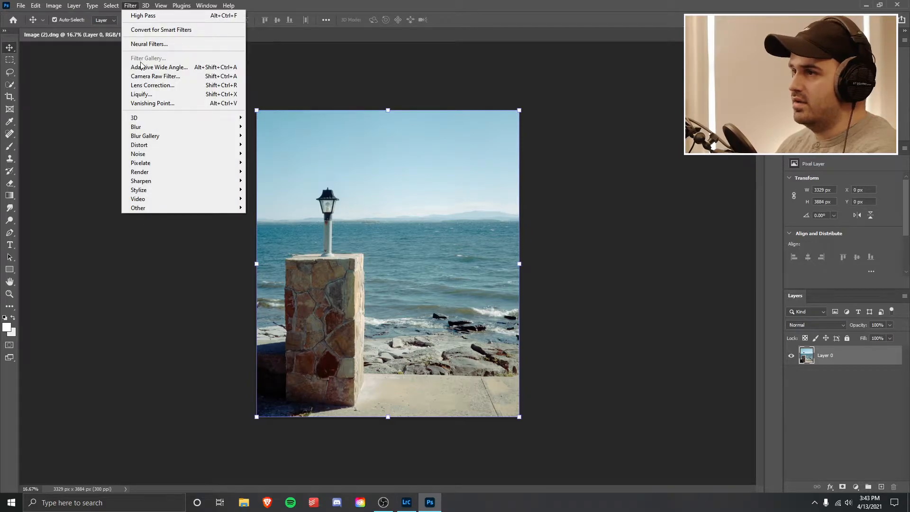
{"action": "mouse_move", "coordinate": [169, 181]}
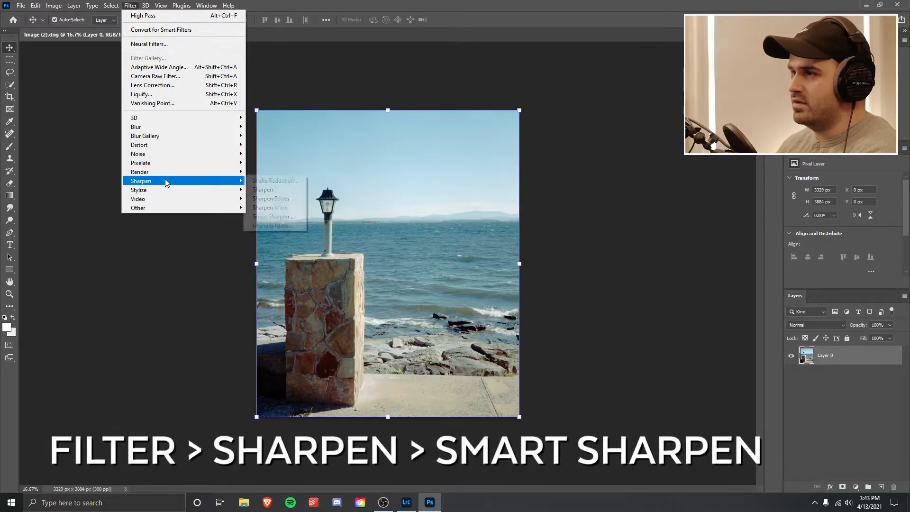
{"action": "left_click", "coordinate": [274, 216]}
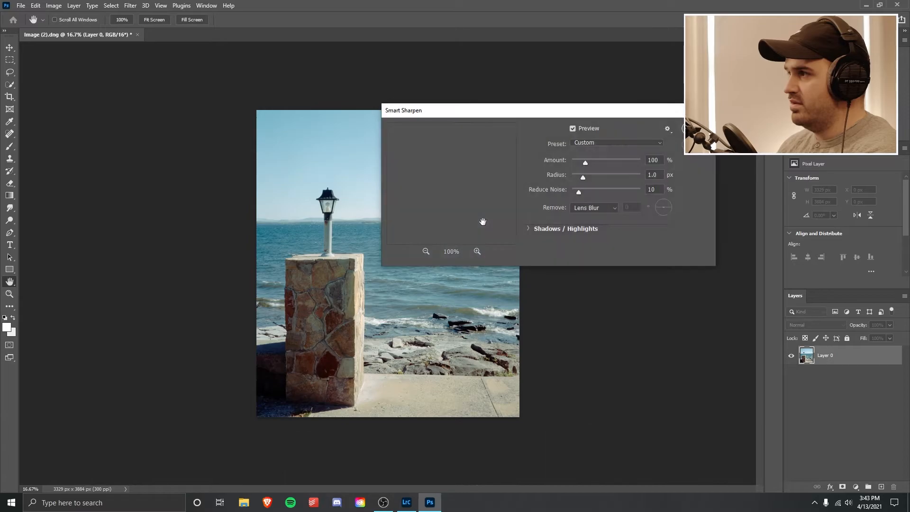
{"action": "left_click_drag", "start_coordinate": [546, 118], "coordinate": [581, 145]}
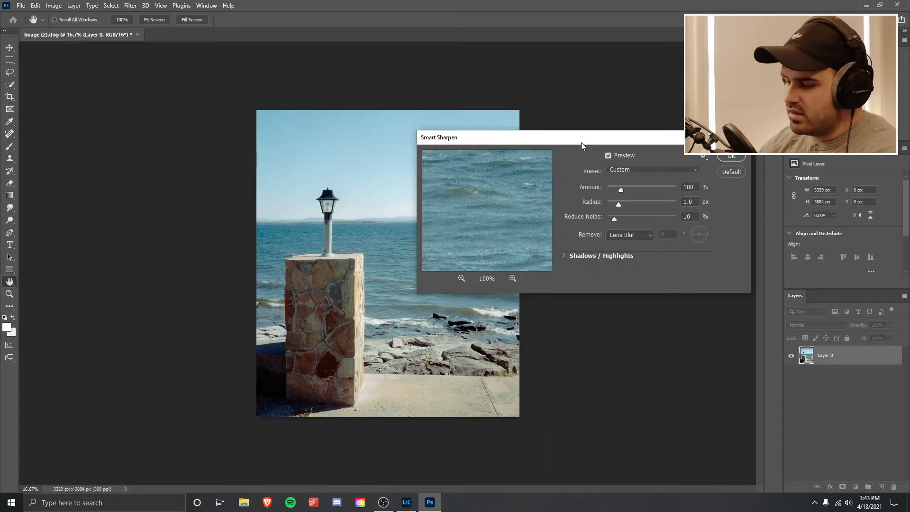
{"action": "key", "text": "ctrl+plus"}
{"action": "key", "text": "ctrl+plus"}
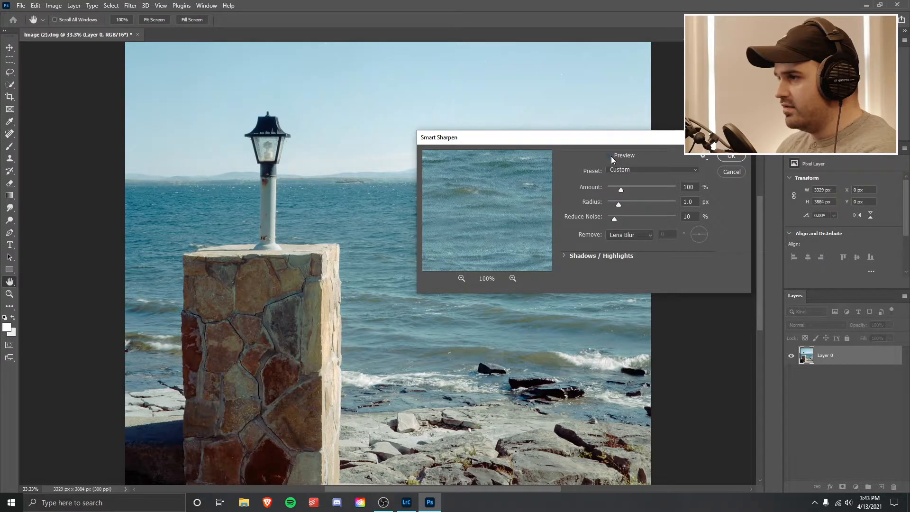
{"action": "left_click", "coordinate": [608, 156]}
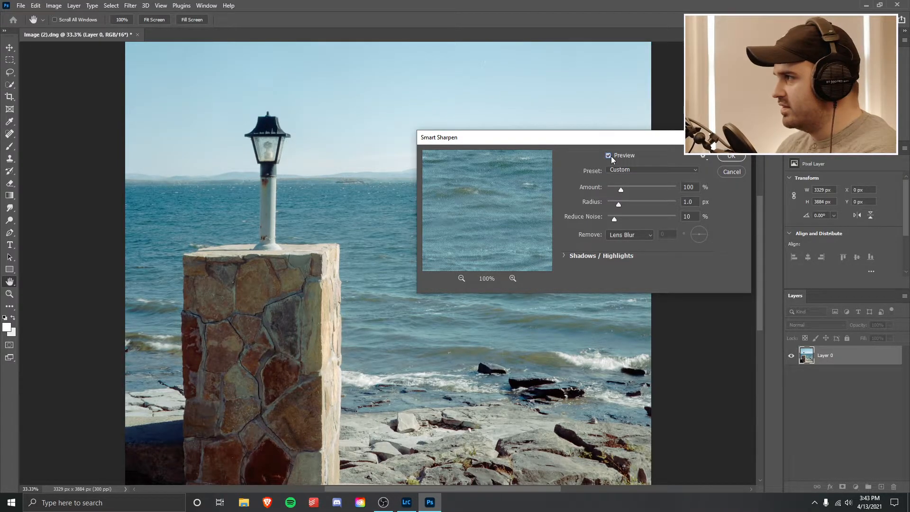
{"action": "left_click", "coordinate": [733, 155]}
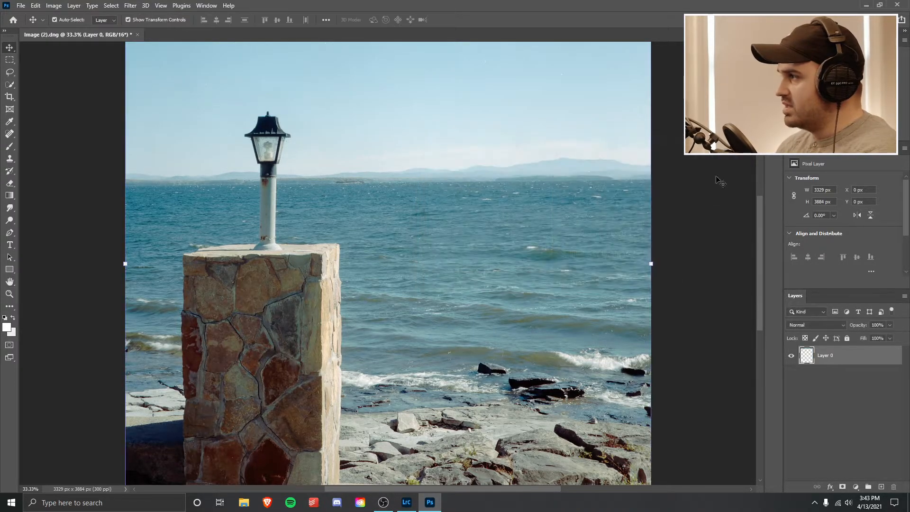
{"action": "left_click", "coordinate": [701, 253]}
- Add a white Solid Color fill layer and place it beneath Layer 0
{"action": "key", "text": "ctrl+minus"}
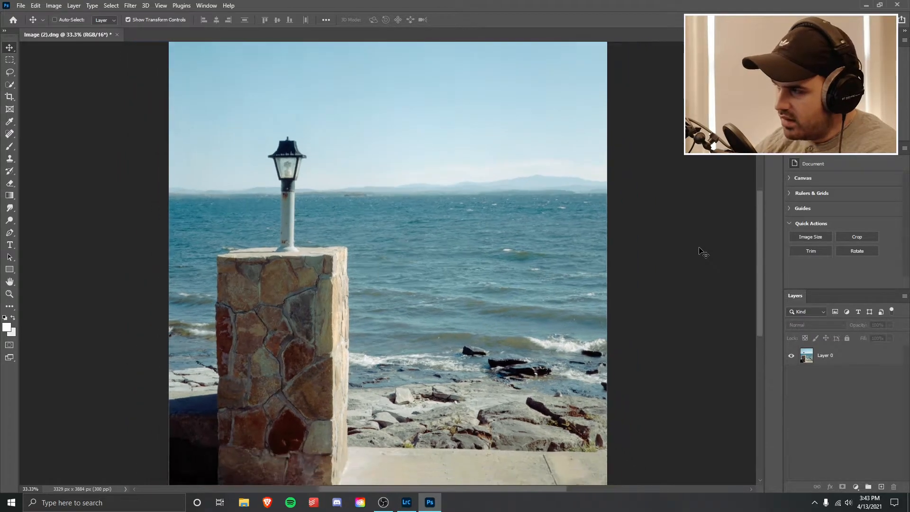
{"action": "key", "text": "ctrl+minus"}
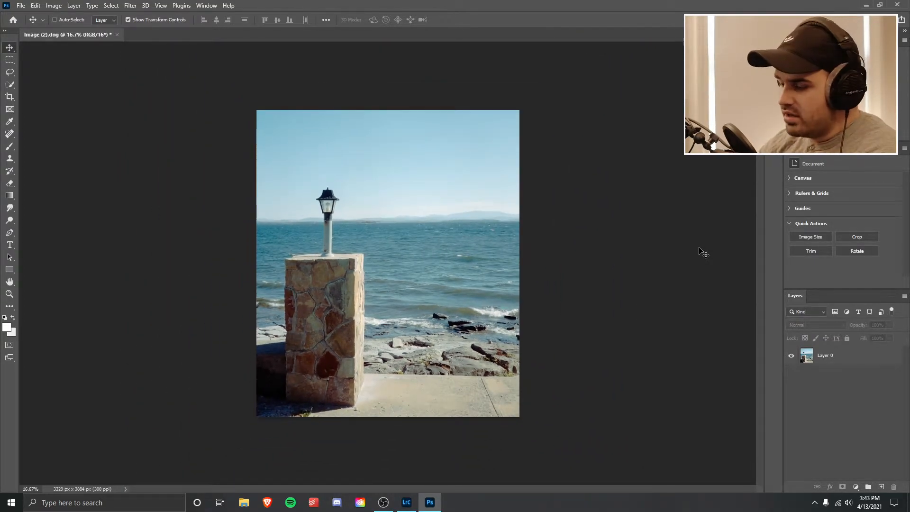
{"action": "key", "text": "ctrl+plus"}
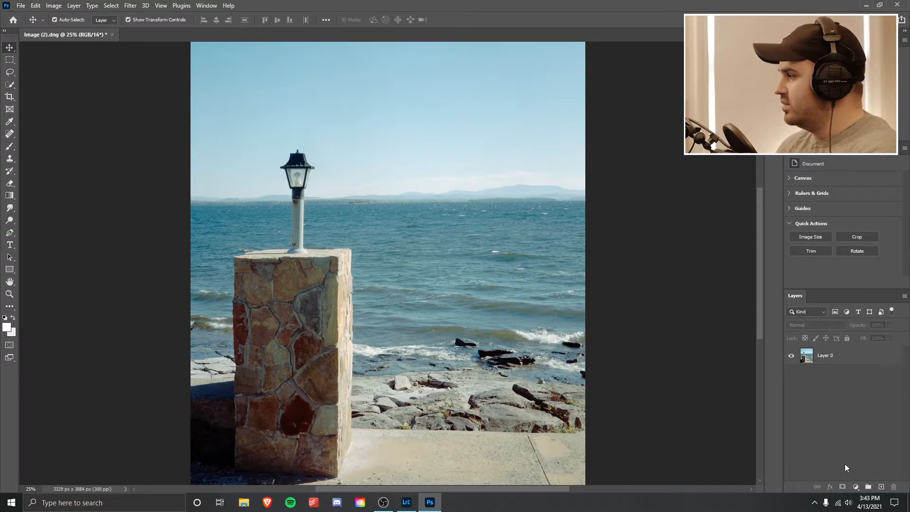
{"action": "left_click", "coordinate": [855, 486]}
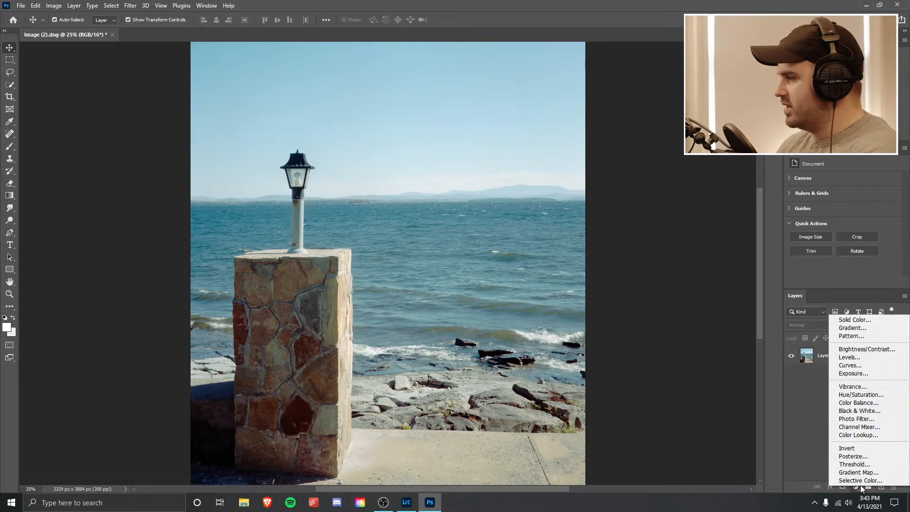
{"action": "left_click", "coordinate": [854, 320]}
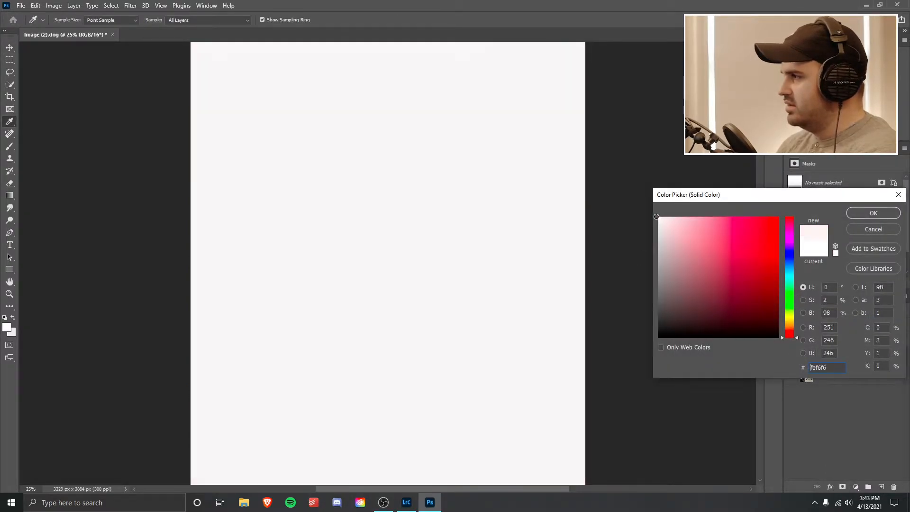
{"action": "left_click", "coordinate": [869, 212]}
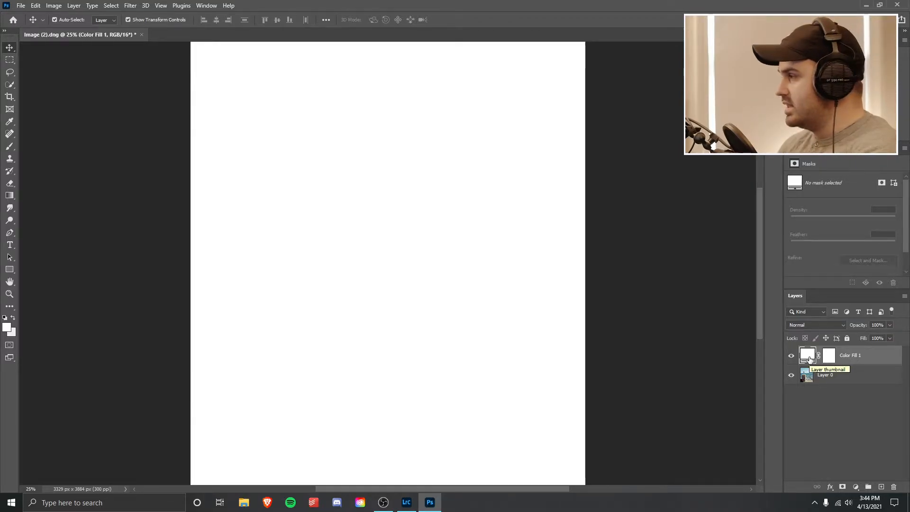
{"action": "left_click_drag", "start_coordinate": [808, 359], "coordinate": [808, 382]}
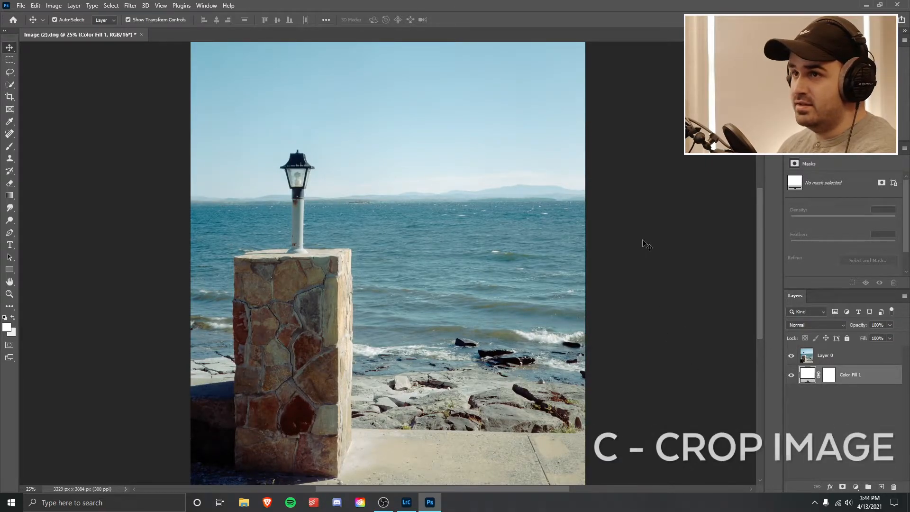
- Expand the canvas beyond the photo with a 4 : 5 (8 : 10) crop to about 3589 x 4486 px, forming a white border
{"action": "key", "text": "c"}
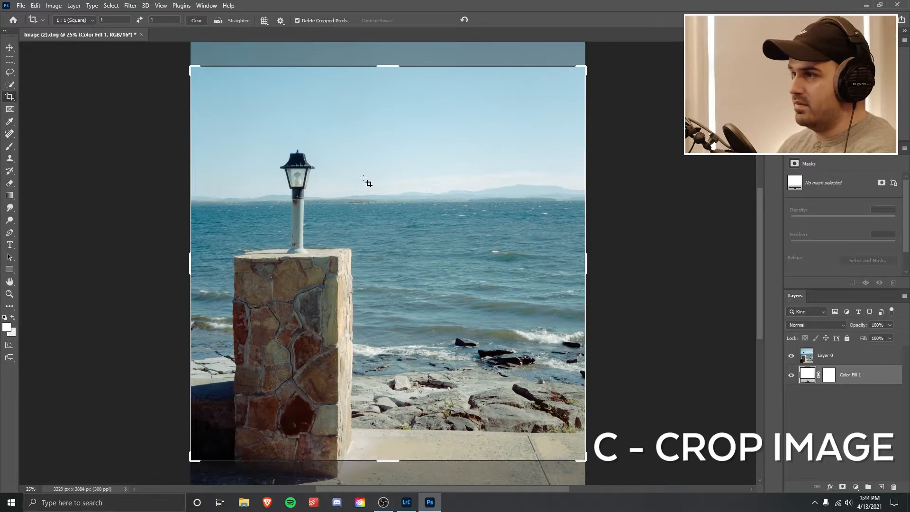
{"action": "left_click", "coordinate": [89, 21]}
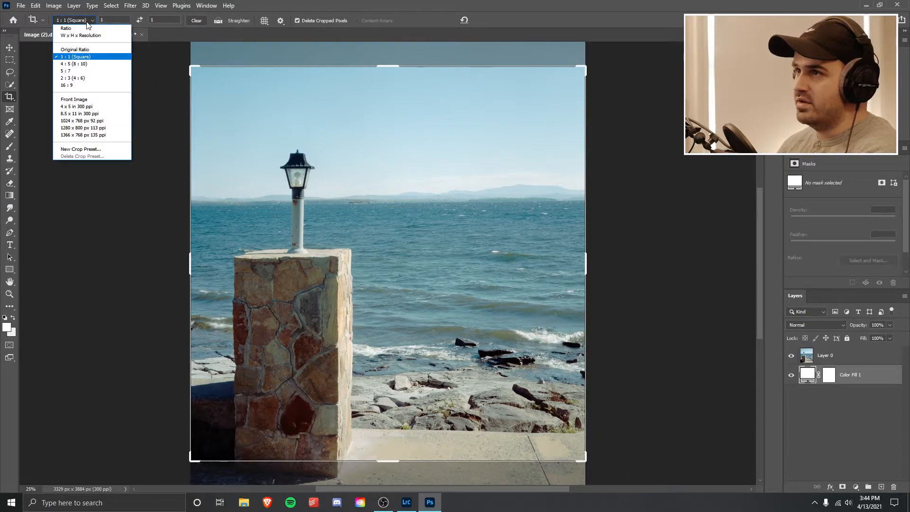
{"action": "left_click", "coordinate": [94, 66]}
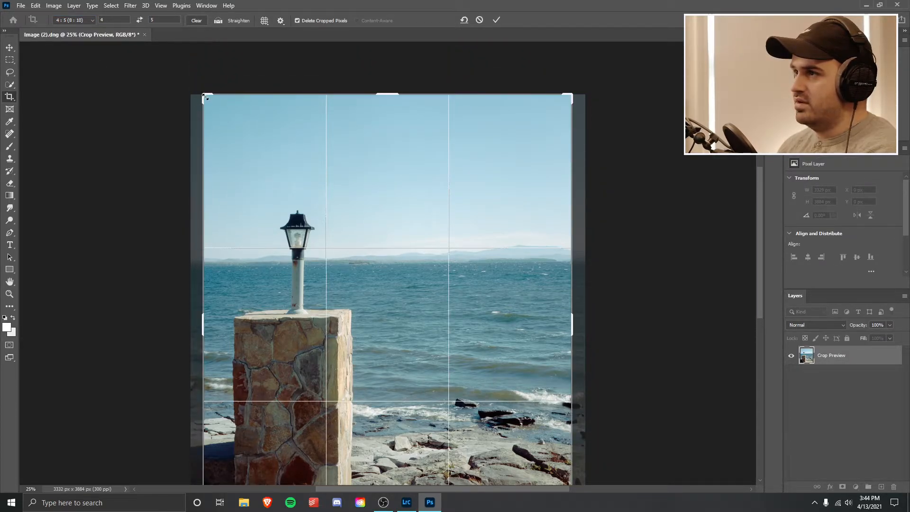
{"action": "left_click_drag", "start_coordinate": [206, 94], "coordinate": [190, 81]}
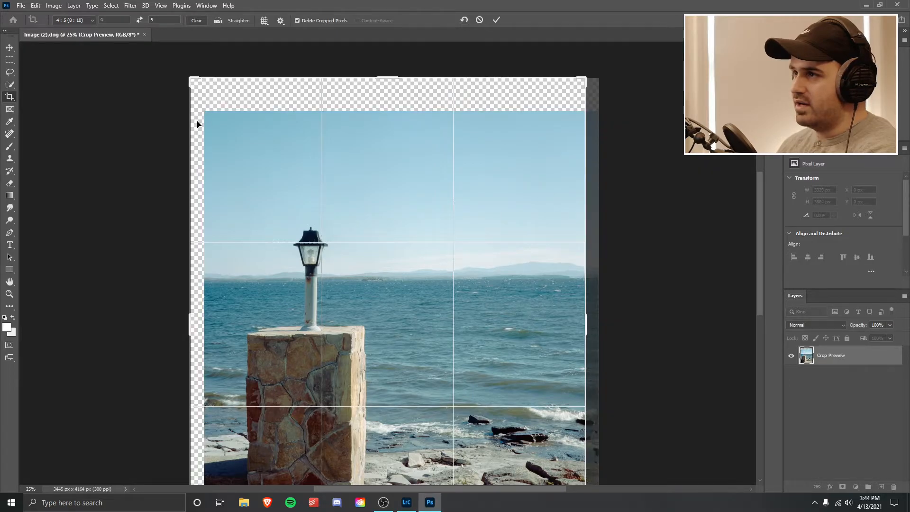
{"action": "scroll", "coordinate": [412, 190], "scroll_direction": "down", "scroll_amount": 5}
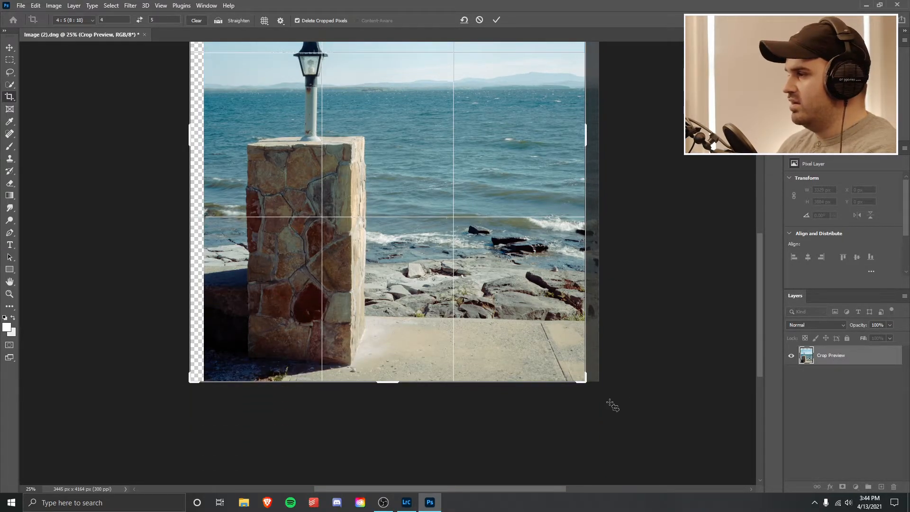
{"action": "left_click_drag", "start_coordinate": [586, 385], "coordinate": [607, 399]}
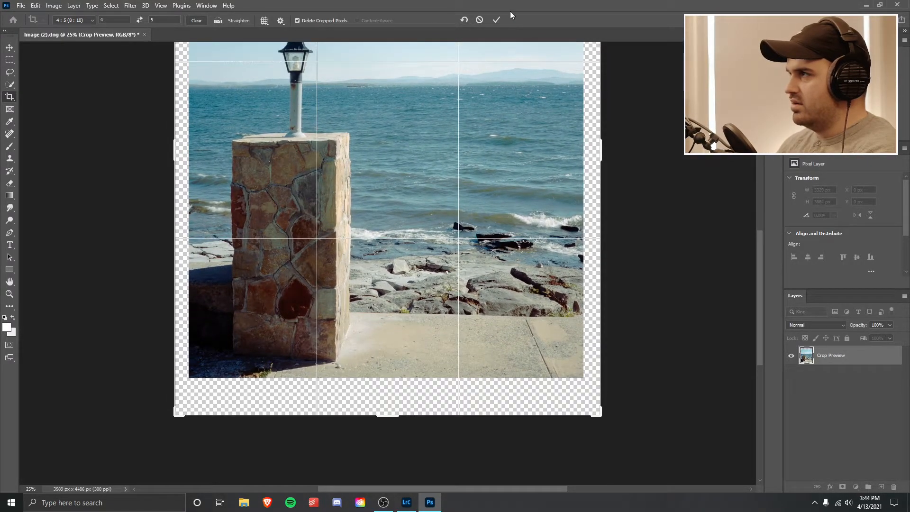
{"action": "left_click", "coordinate": [498, 18]}
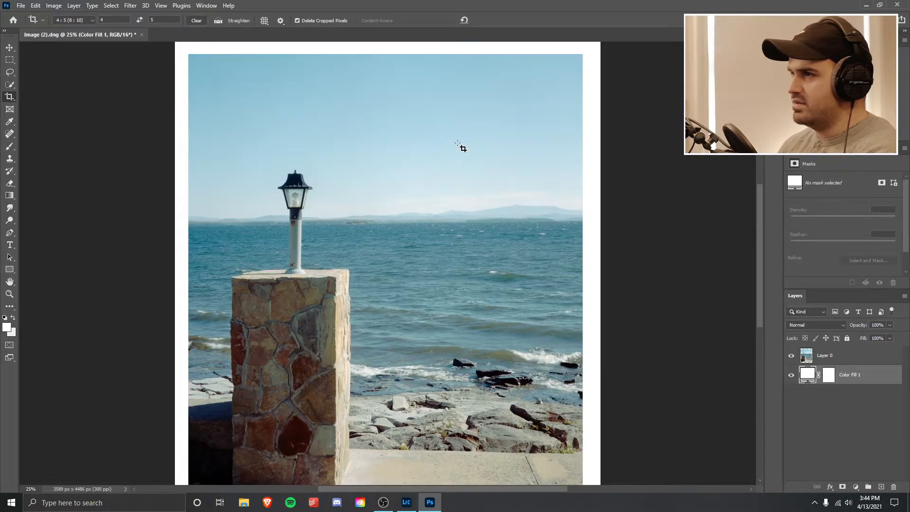
- Align Layer 0 to the canvas, centring it horizontally and vertically, and deselect it
{"action": "key", "text": "v"}
{"action": "left_click", "coordinate": [128, 146]}
{"action": "left_click", "coordinate": [264, 115]}
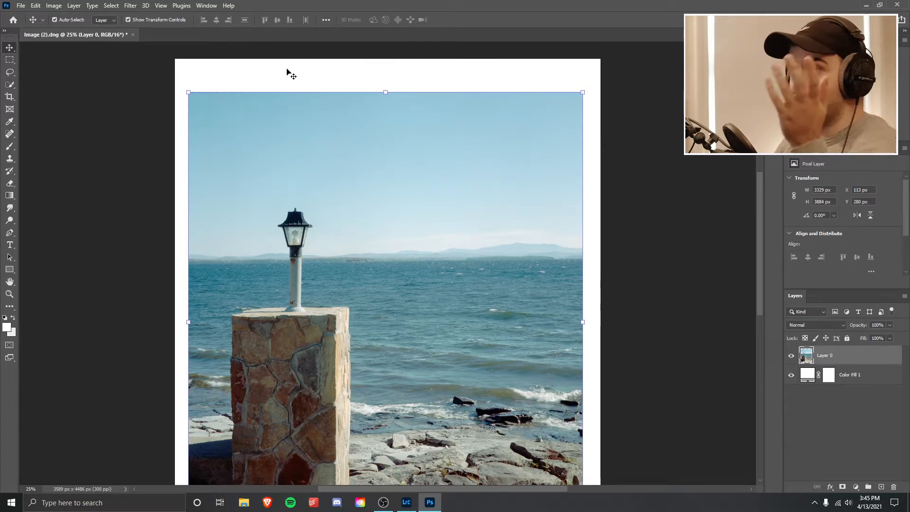
{"action": "left_click", "coordinate": [143, 182]}
{"action": "left_click", "coordinate": [270, 150]}
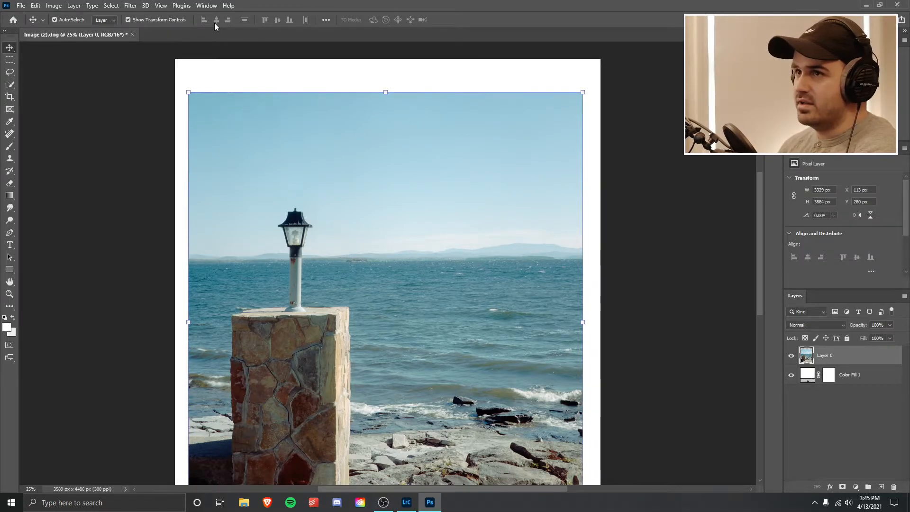
{"action": "left_click", "coordinate": [326, 20]}
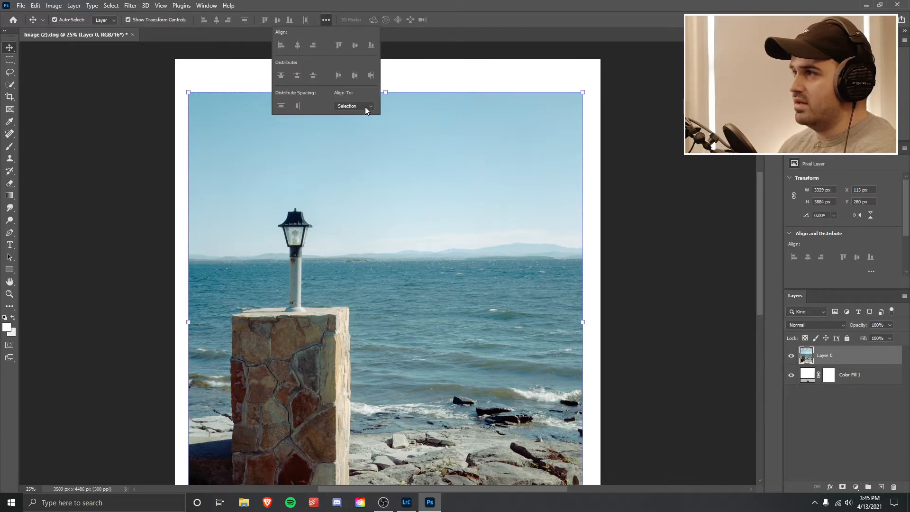
{"action": "left_click", "coordinate": [359, 122]}
{"action": "left_click", "coordinate": [297, 45]}
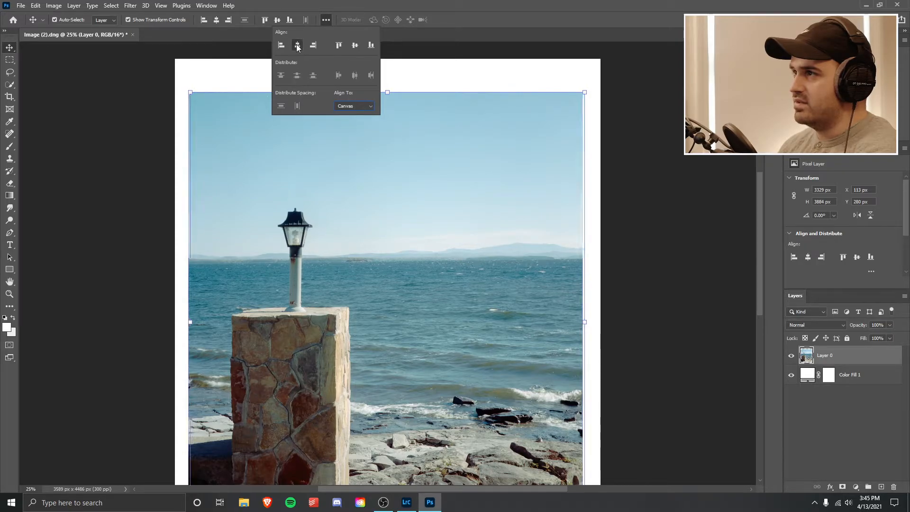
{"action": "left_click", "coordinate": [355, 45]}
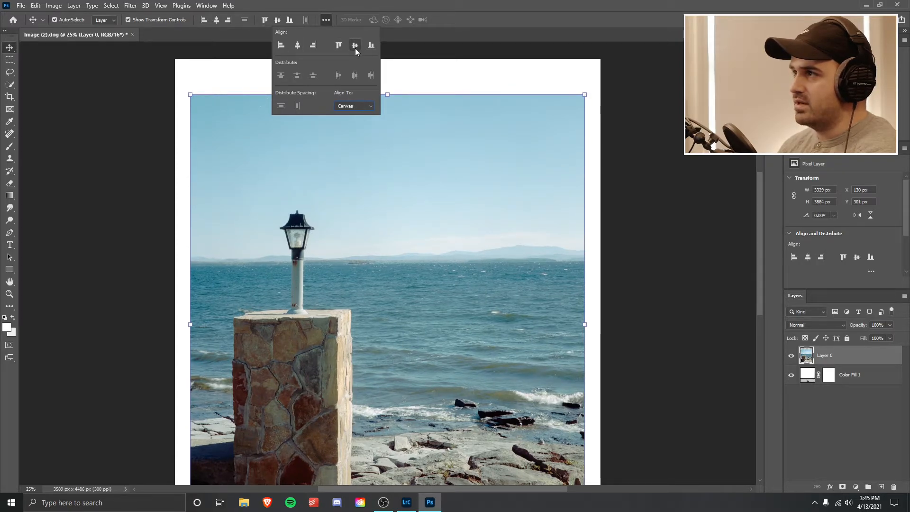
{"action": "left_click", "coordinate": [150, 102]}
- Examine the evenness of the white border around the whole photo at several magnifications
{"action": "scroll", "coordinate": [355, 169], "scroll_direction": "down", "scroll_amount": 5}
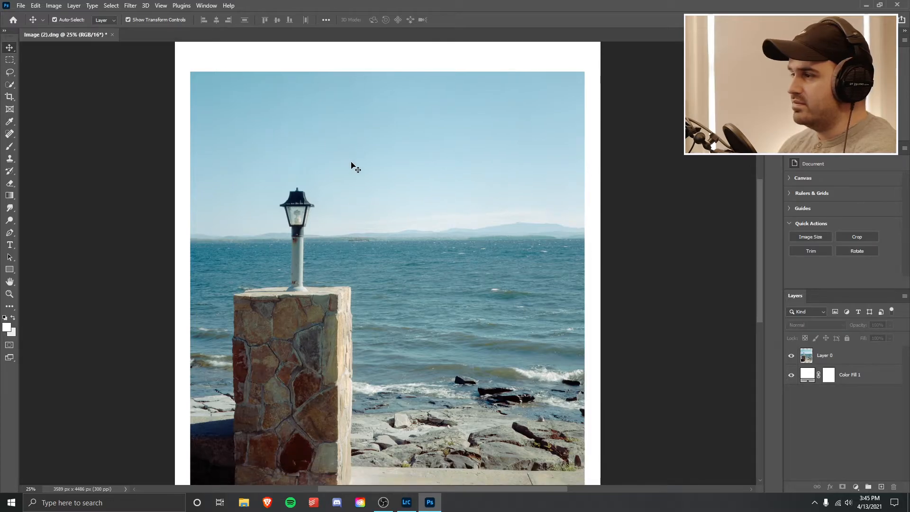
{"action": "scroll", "coordinate": [355, 169], "scroll_direction": "down", "scroll_amount": 3}
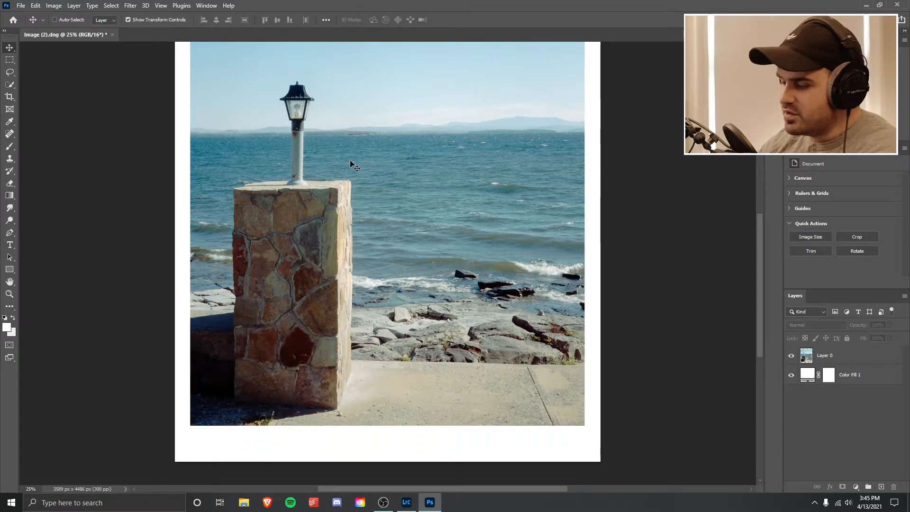
{"action": "key", "text": "ctrl+minus"}
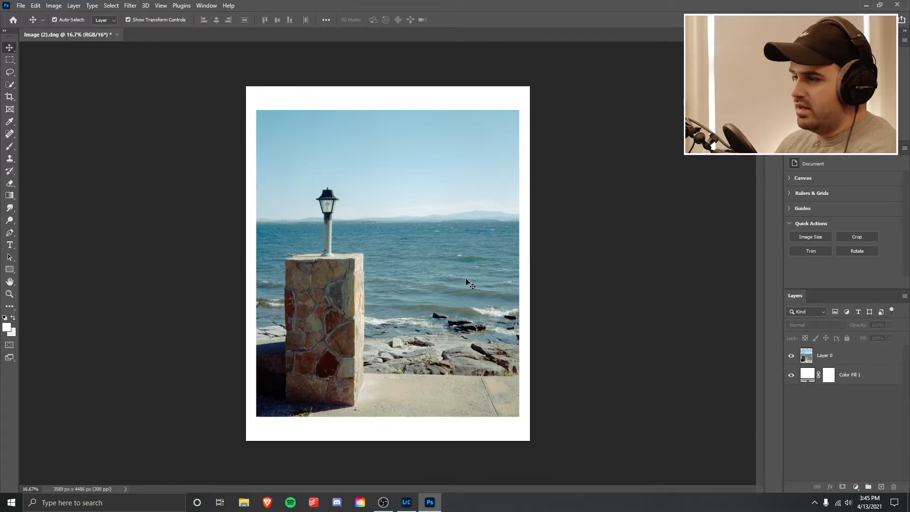
{"action": "key", "text": "ctrl+minus"}
{"action": "key", "text": "ctrl+minus"}
{"action": "key", "text": "ctrl+minus"}
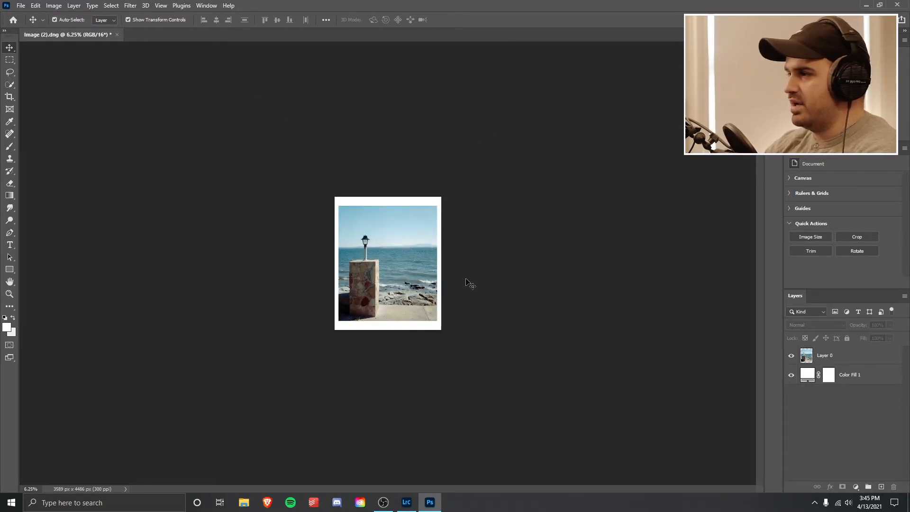
{"action": "key", "text": "ctrl+plus"}
{"action": "key", "text": "ctrl+plus"}
{"action": "key", "text": "ctrl+plus"}
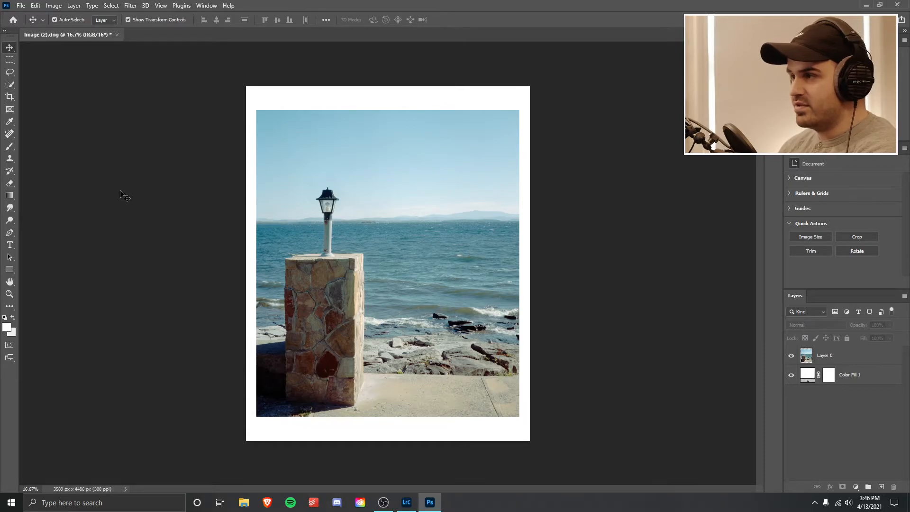
- Export the image through Save for Web (Legacy) as a 1080 px wide JPEG named Image-(2).jpg in the April folder
{"action": "left_click", "coordinate": [21, 6]}
{"action": "mouse_move", "coordinate": [75, 144]}
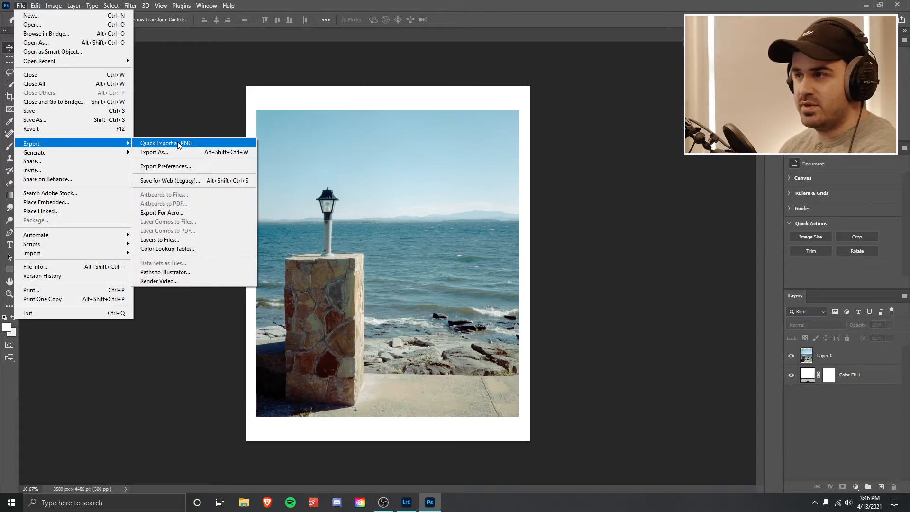
{"action": "left_click", "coordinate": [175, 183]}
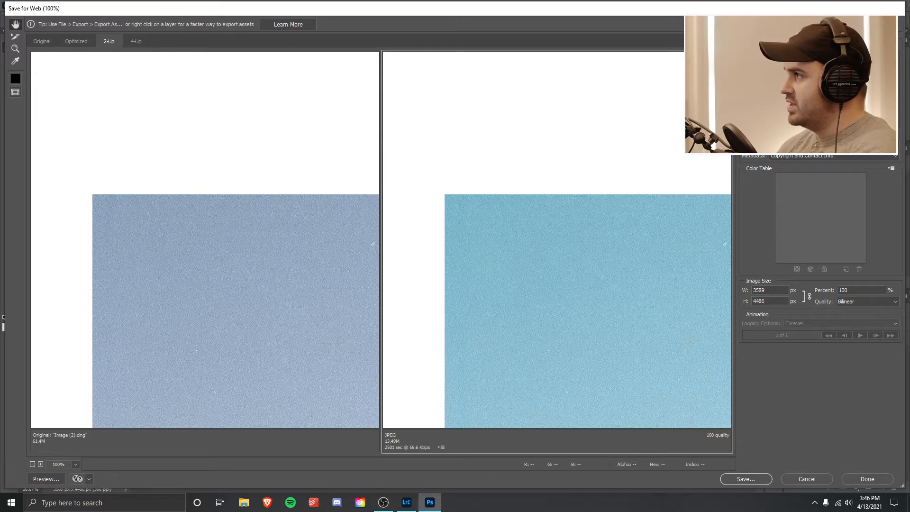
{"action": "double_click", "coordinate": [757, 292]}
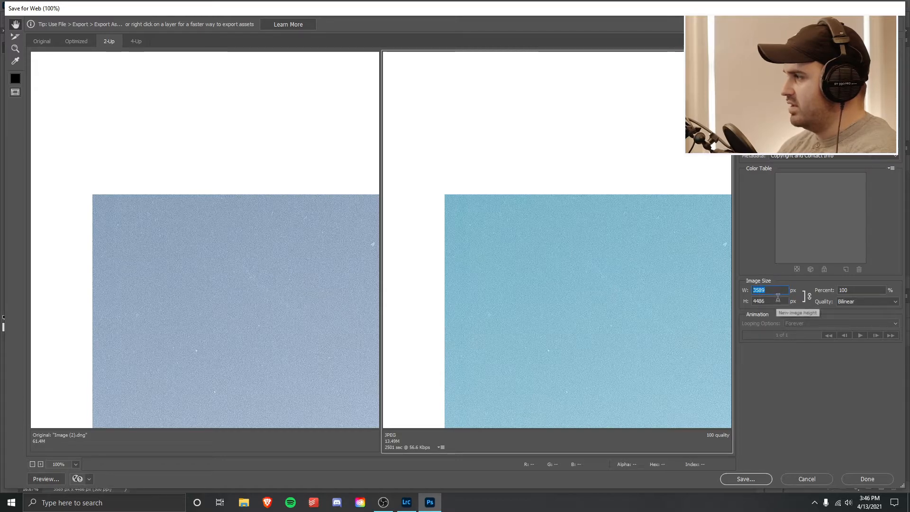
{"action": "left_click", "coordinate": [776, 291]}
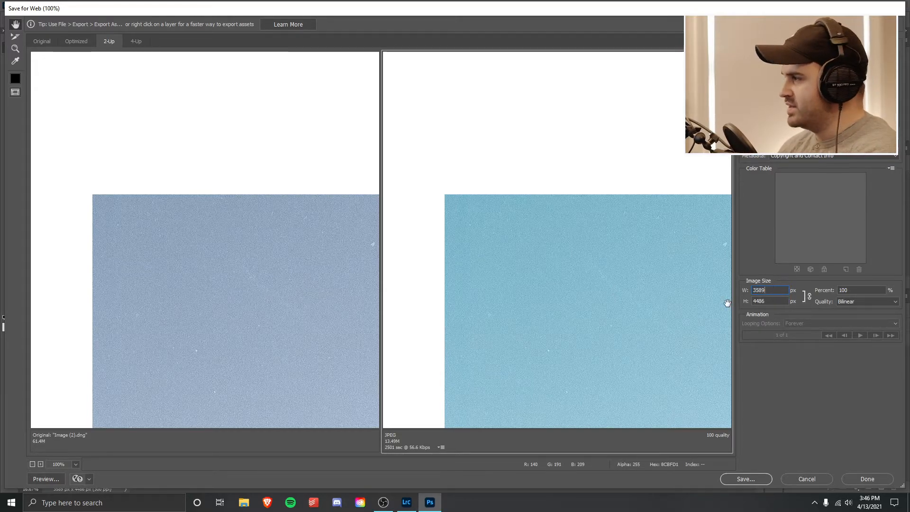
{"action": "double_click", "coordinate": [761, 290]}
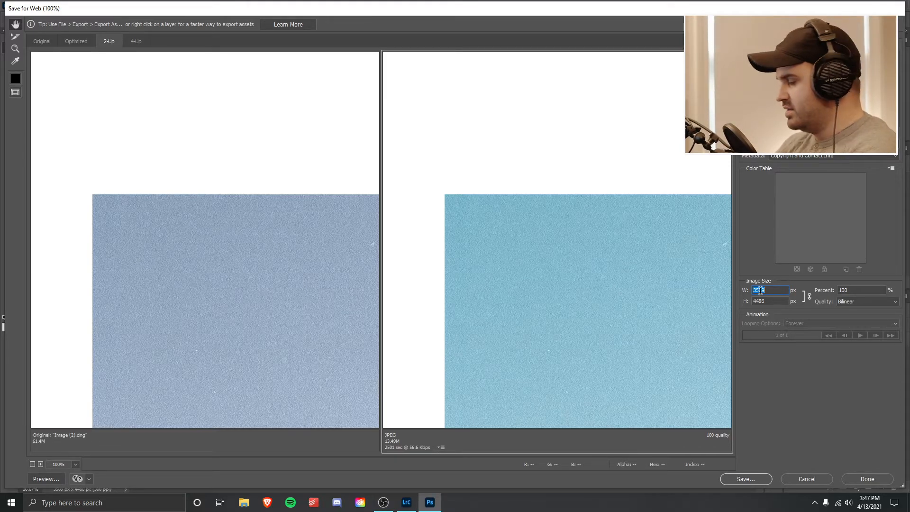
{"action": "type", "text": "1080"}
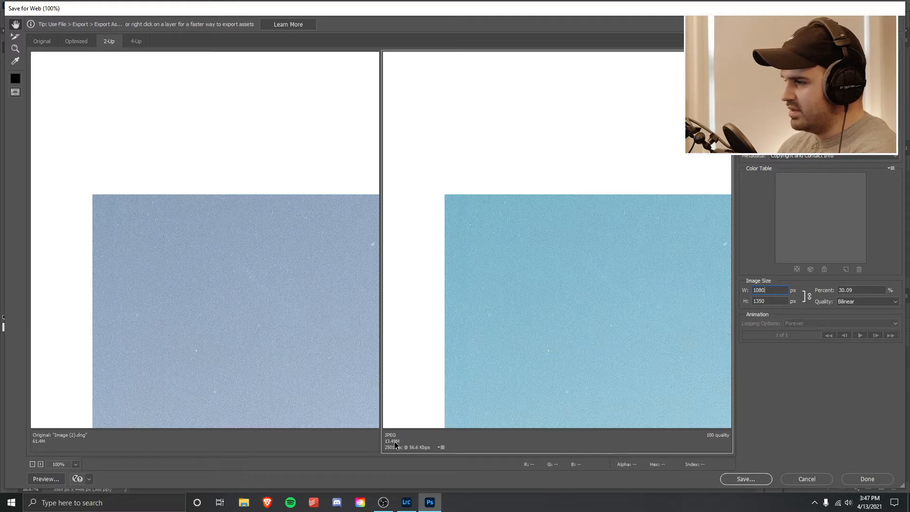
{"action": "left_click", "coordinate": [748, 479]}
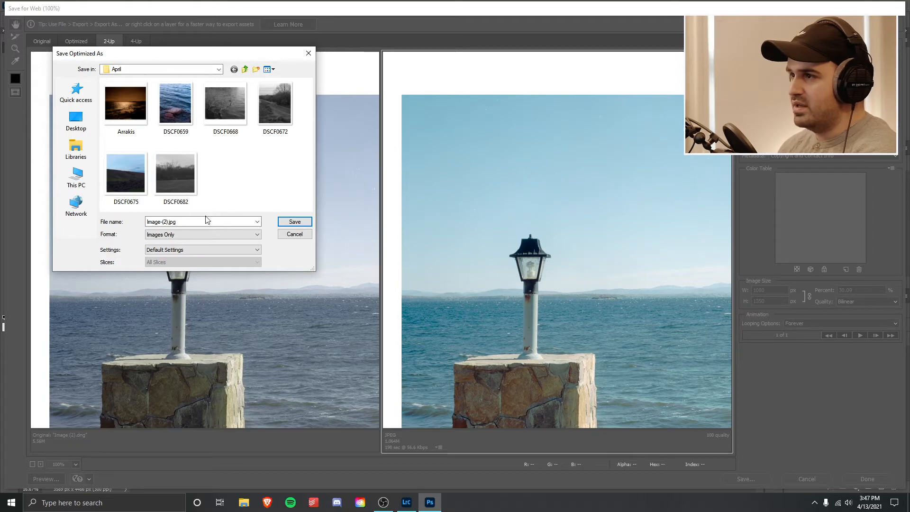
{"action": "left_click", "coordinate": [295, 222]}
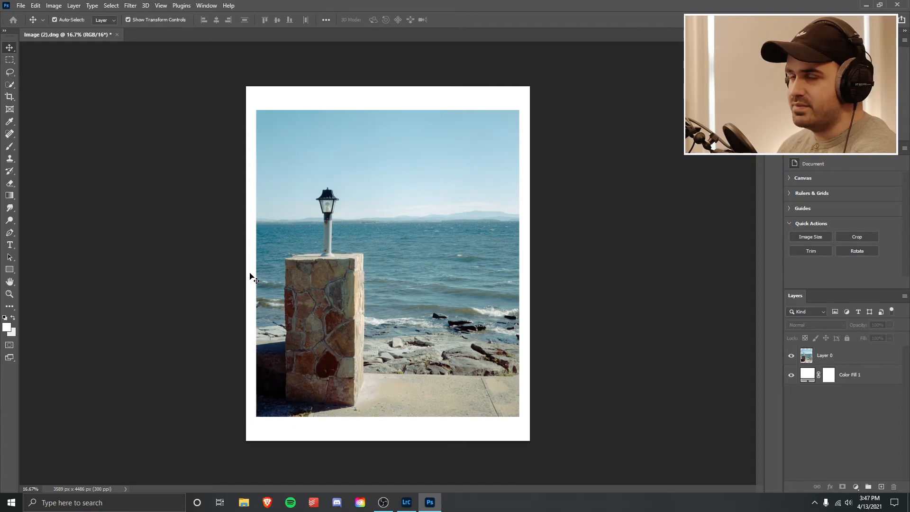
- Open the exported Image-(2).jpg in the Photos app and view it in a maximized window
{"action": "left_click", "coordinate": [244, 501]}
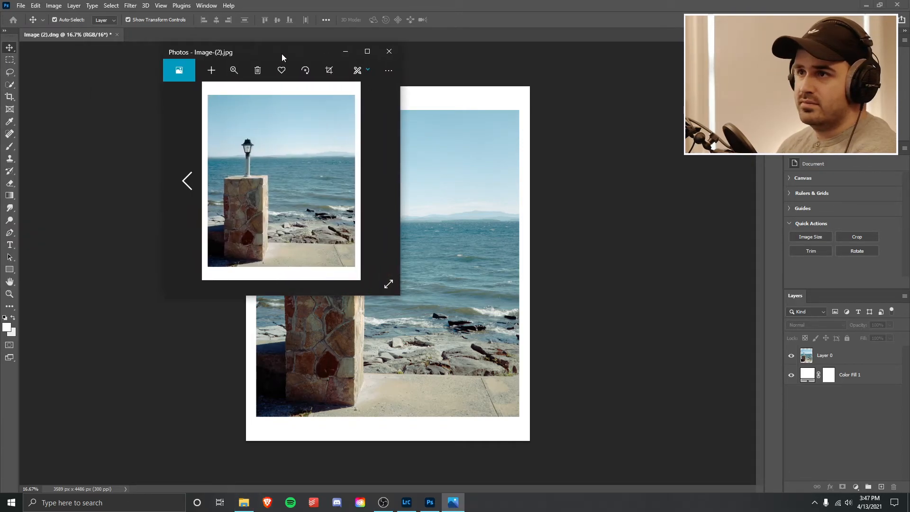
{"action": "left_click_drag", "start_coordinate": [281, 53], "coordinate": [288, 52]}
{"action": "left_click", "coordinate": [374, 50]}
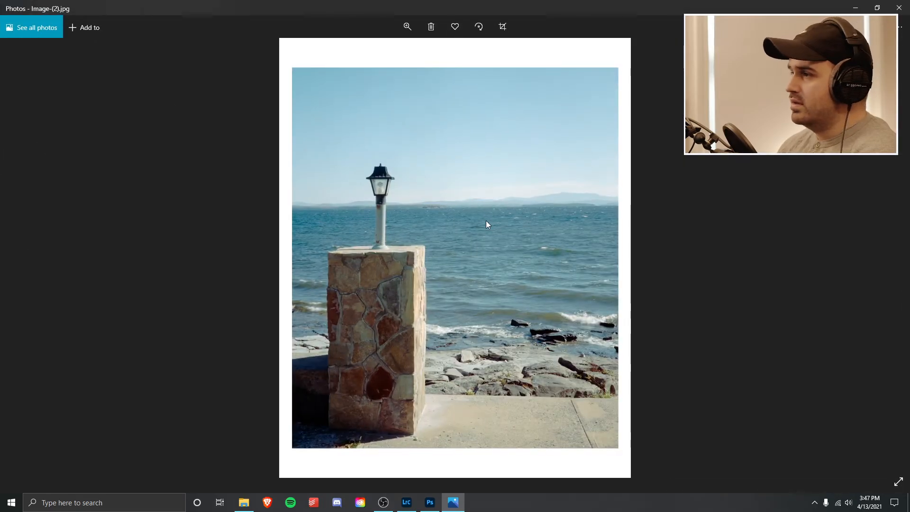